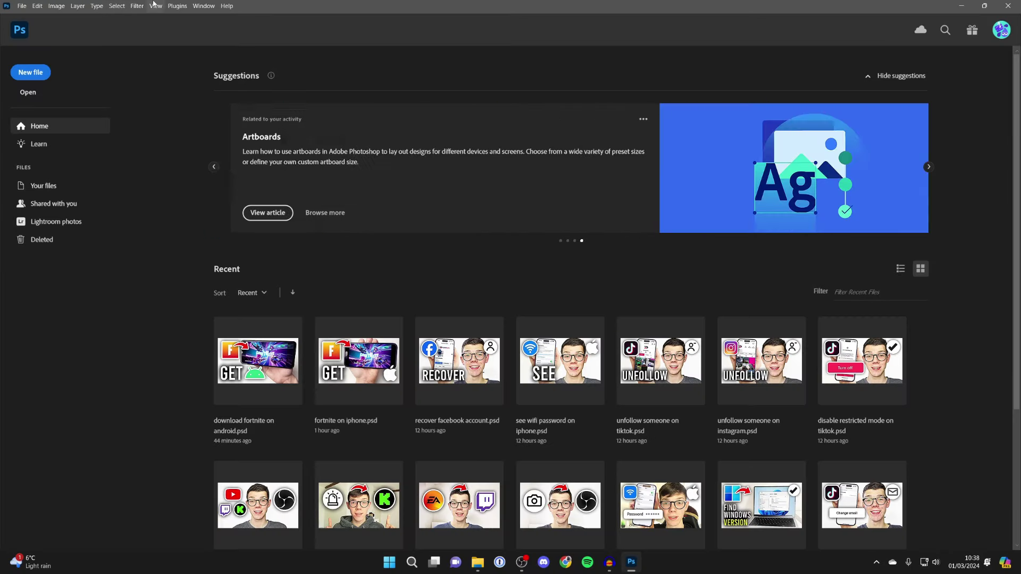
- Open the portrait photo plain.jpg from the File menu
{"action": "left_click", "coordinate": [22, 5]}
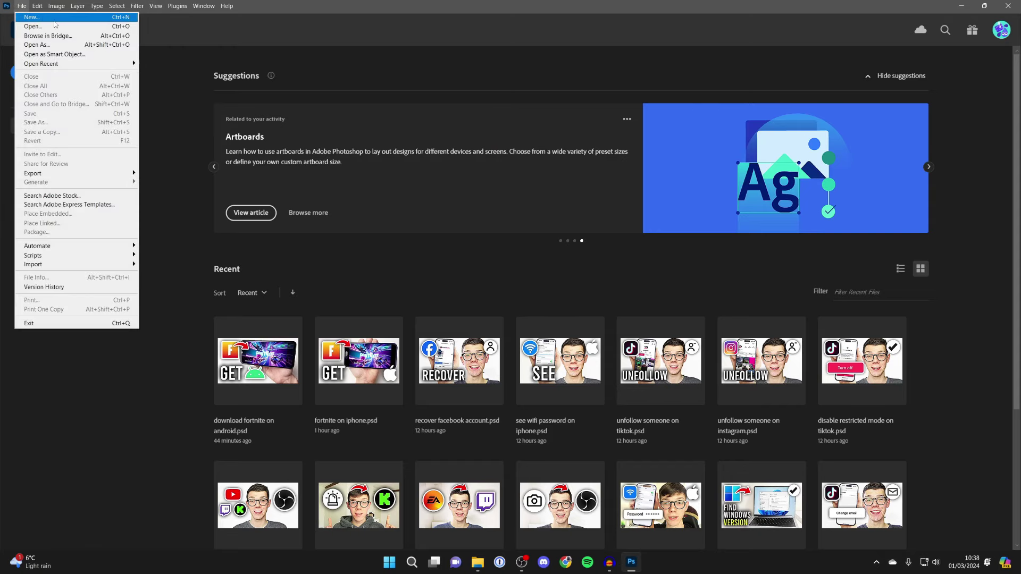
{"action": "left_click", "coordinate": [32, 26]}
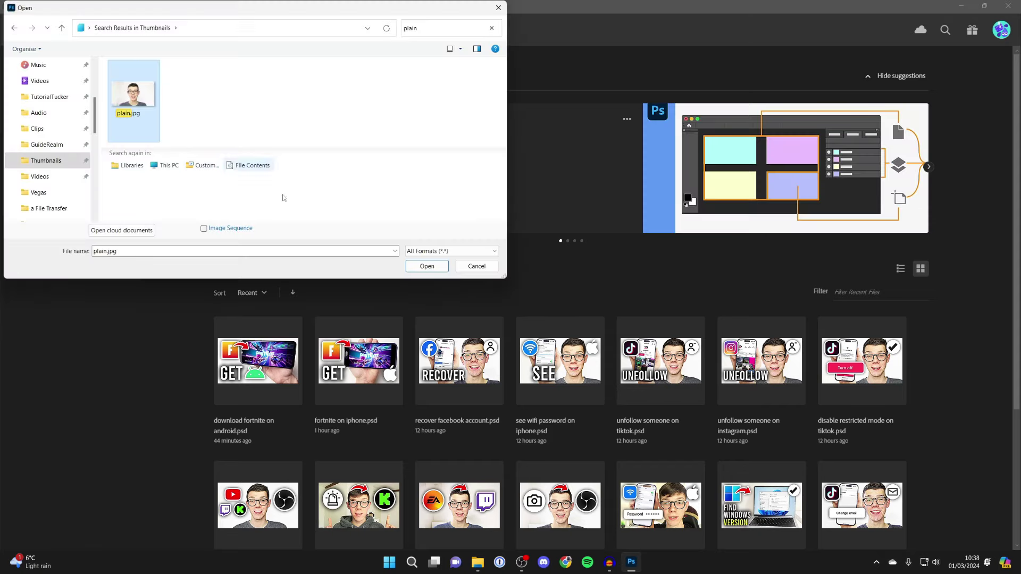
{"action": "left_click", "coordinate": [427, 266]}
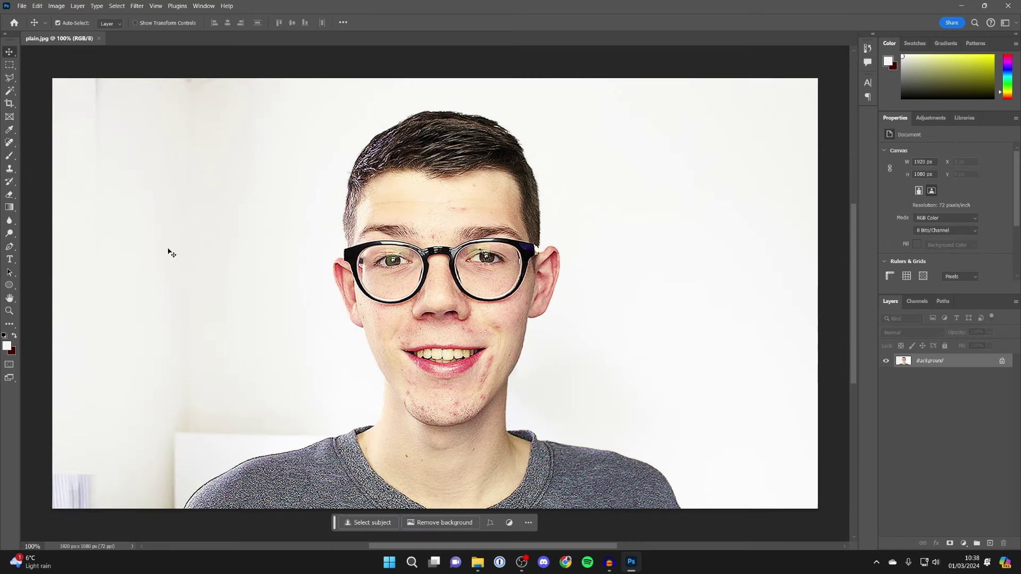
{"action": "left_click", "coordinate": [21, 6]}
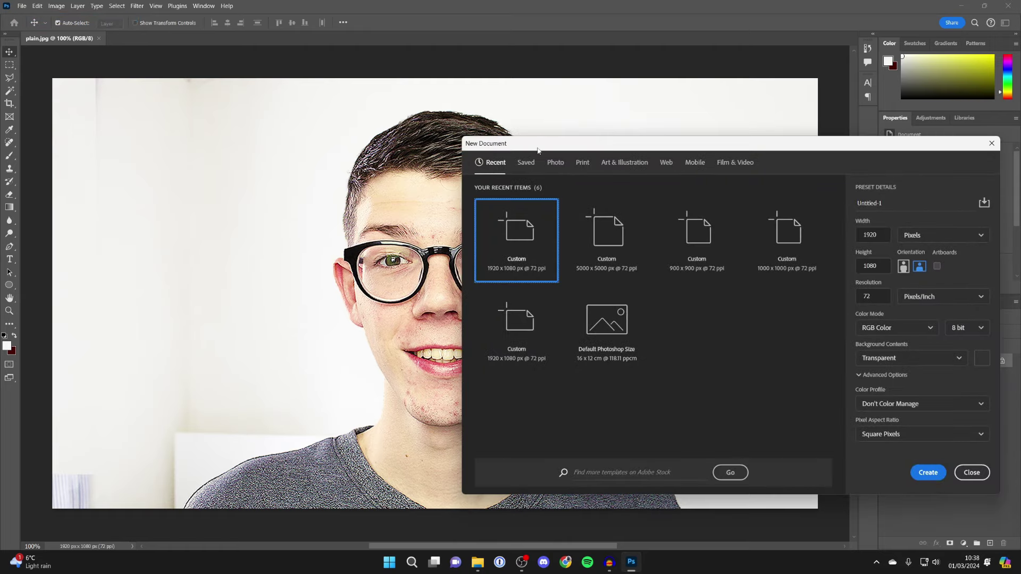
- Create a transparent 1000 × 1000 px document, Untitled-1, then return to the portrait
{"action": "left_click_drag", "start_coordinate": [538, 149], "coordinate": [242, 107]}
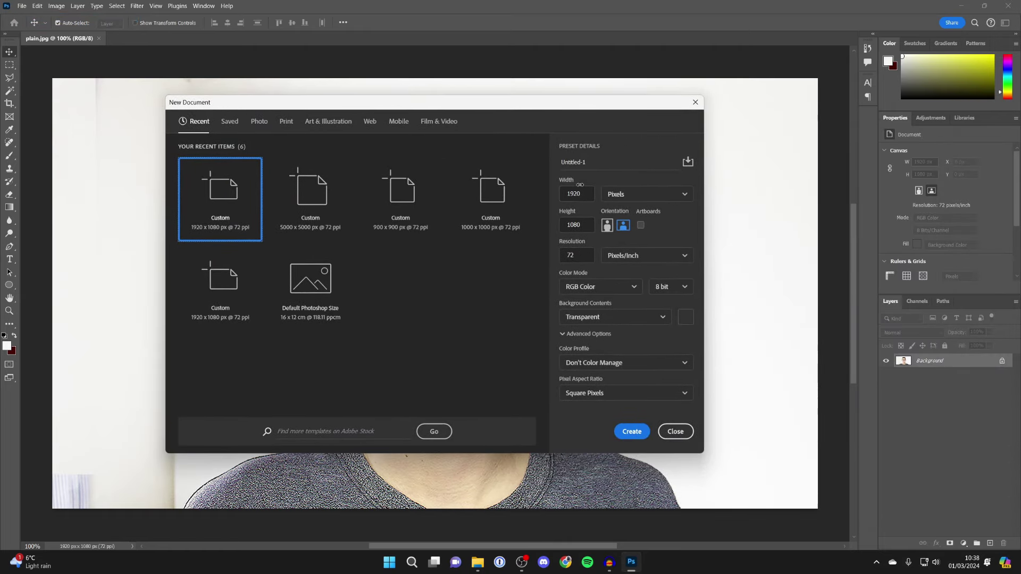
{"action": "left_click", "coordinate": [581, 192]}
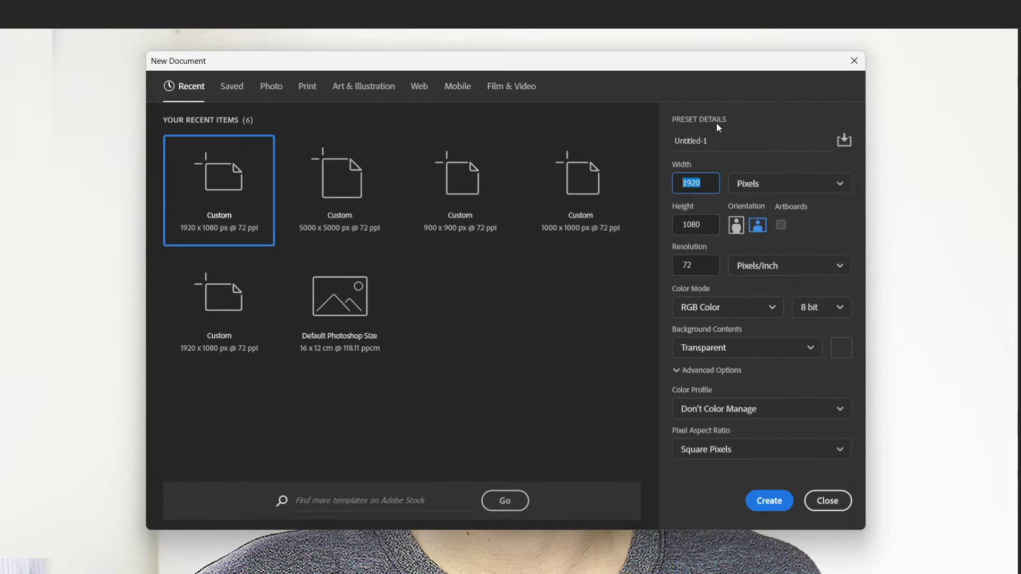
{"action": "type", "text": "1"}
{"action": "left_click", "coordinate": [700, 224]}
{"action": "type", "text": "100"}
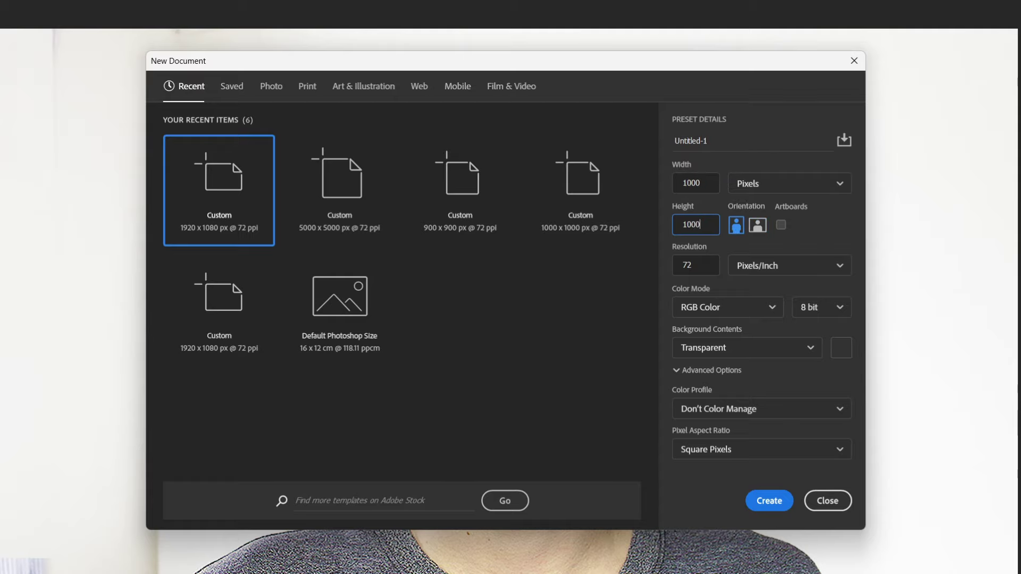
{"action": "left_click", "coordinate": [769, 500]}
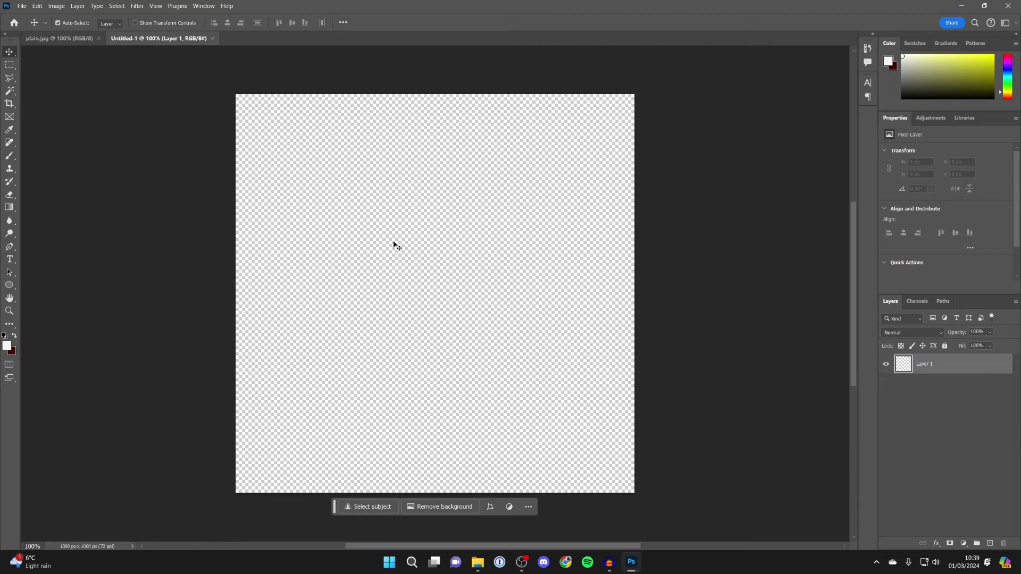
{"action": "left_click", "coordinate": [56, 38]}
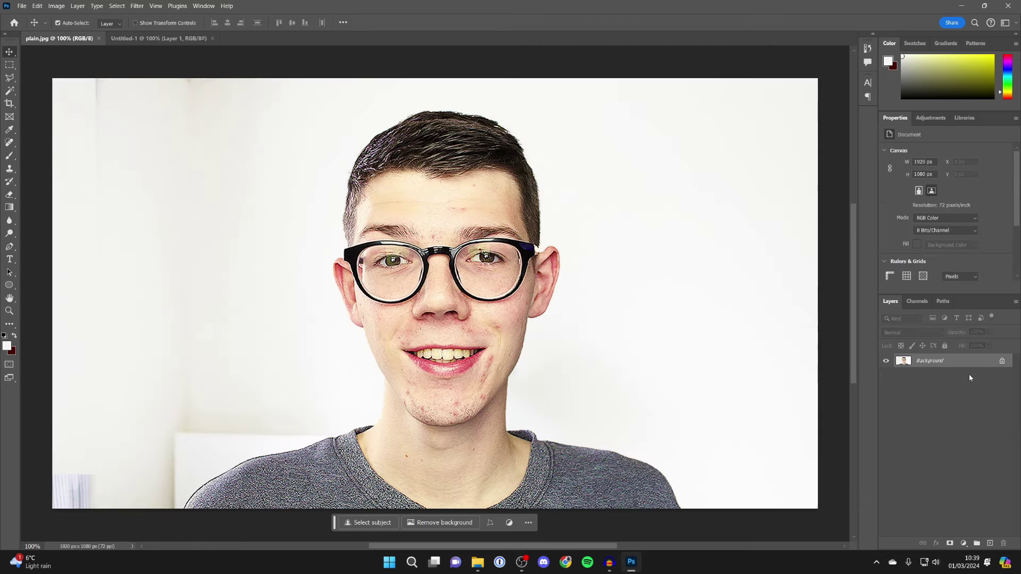
- Duplicate plain.jpg's Background layer into Untitled-1 and switch to that document
{"action": "right_click", "coordinate": [939, 364]}
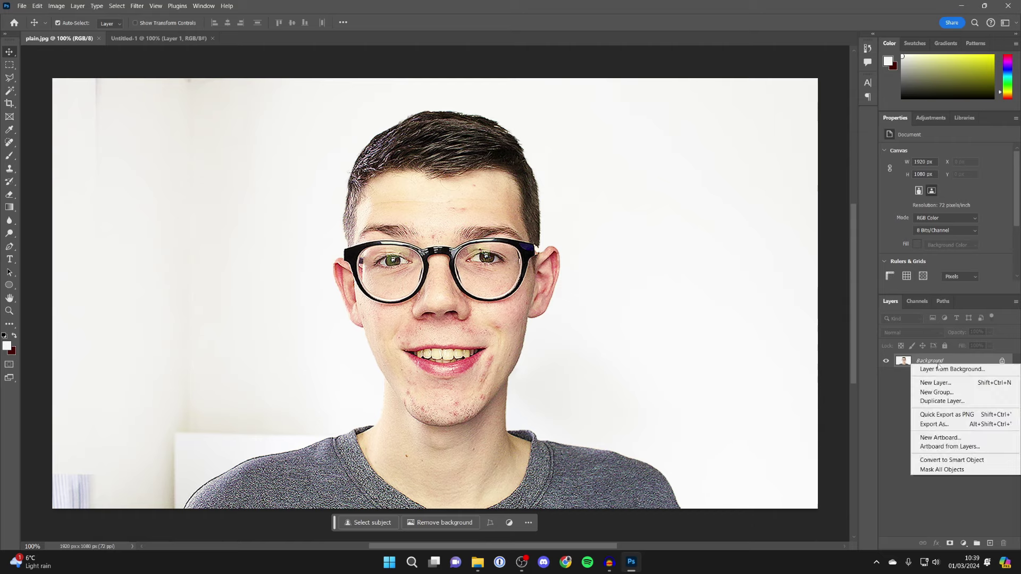
{"action": "left_click", "coordinate": [941, 402]}
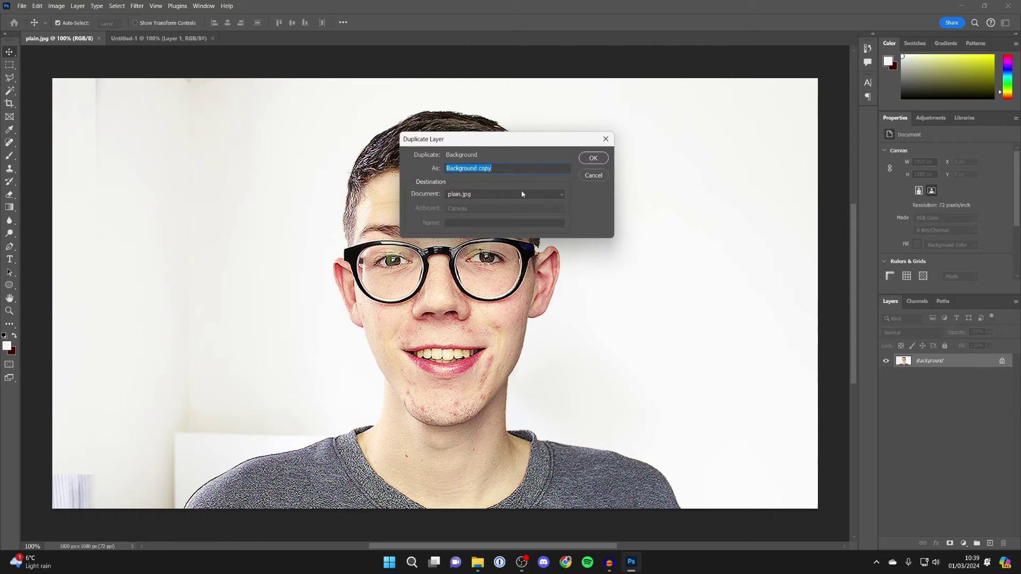
{"action": "left_click", "coordinate": [466, 195]}
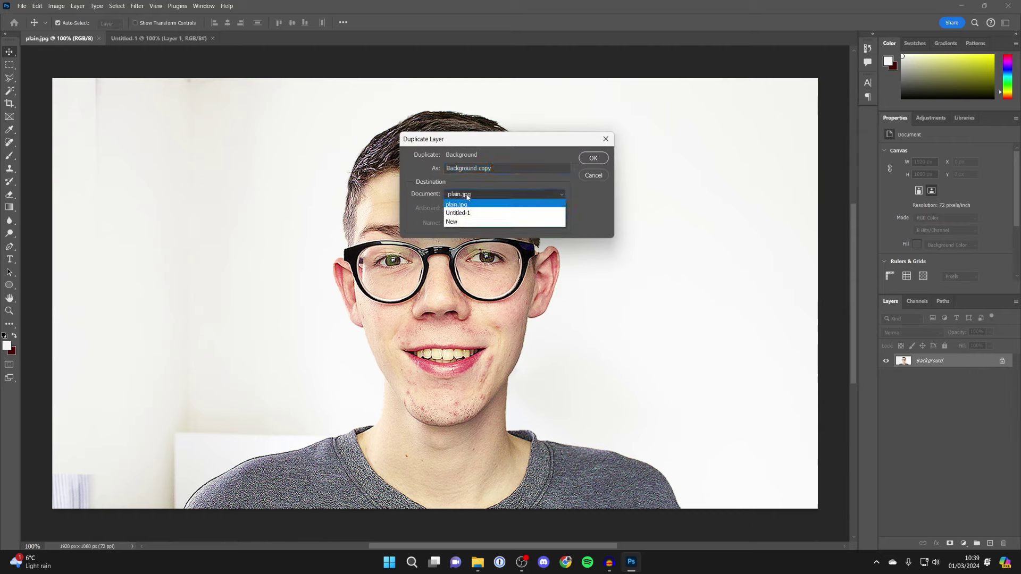
{"action": "left_click", "coordinate": [467, 214]}
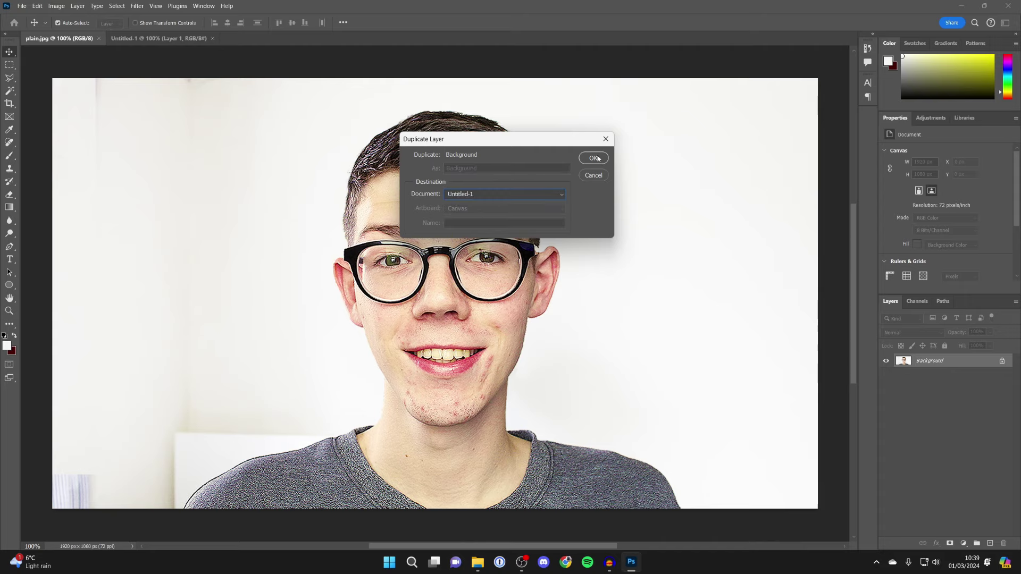
{"action": "left_click", "coordinate": [593, 158]}
{"action": "left_click", "coordinate": [184, 39]}
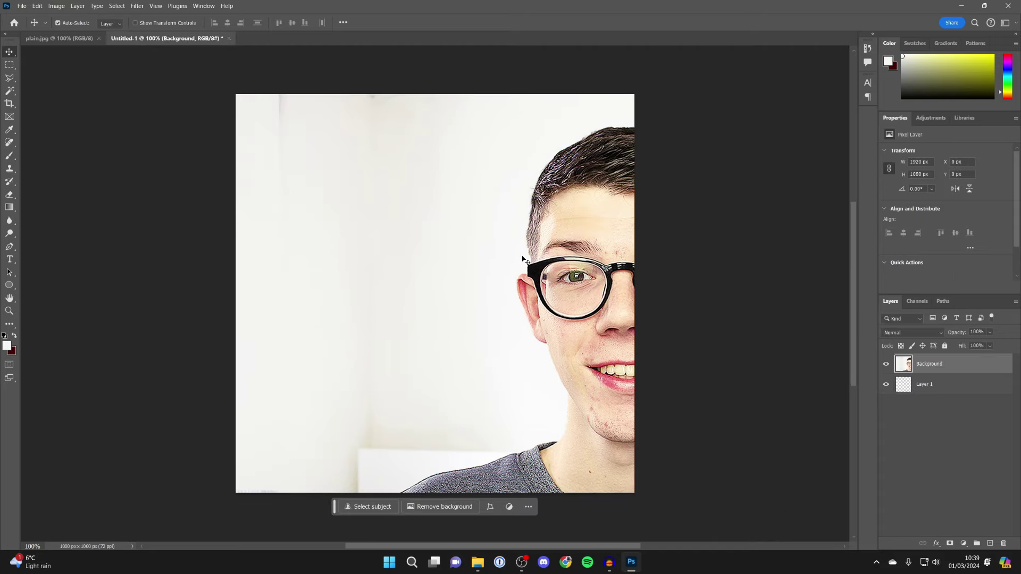
- Move the portrait left to centre the face, then scale it down to fill the canvas height
{"action": "left_click_drag", "start_coordinate": [577, 258], "coordinate": [375, 255]}
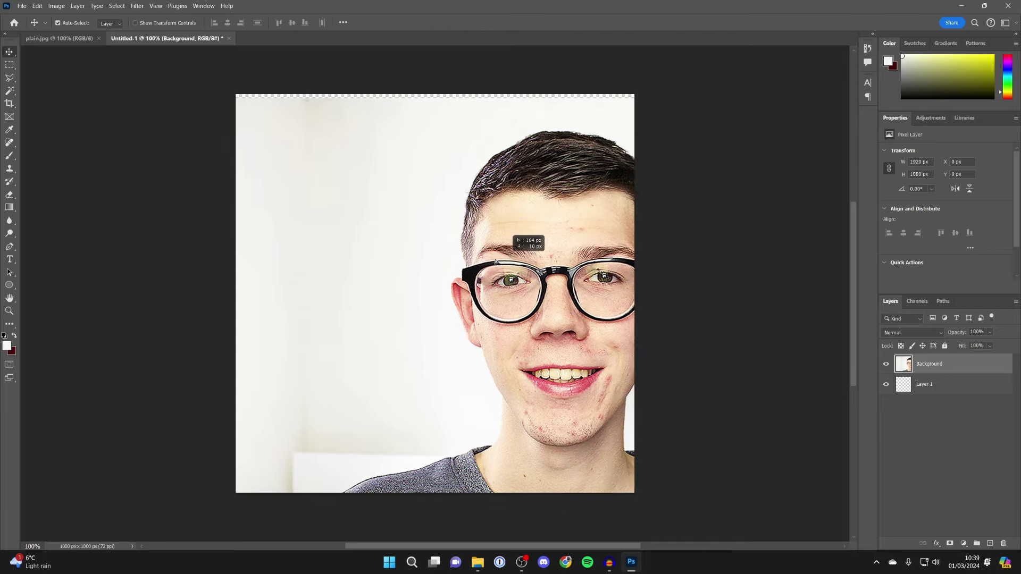
{"action": "key", "text": "ctrl+t"}
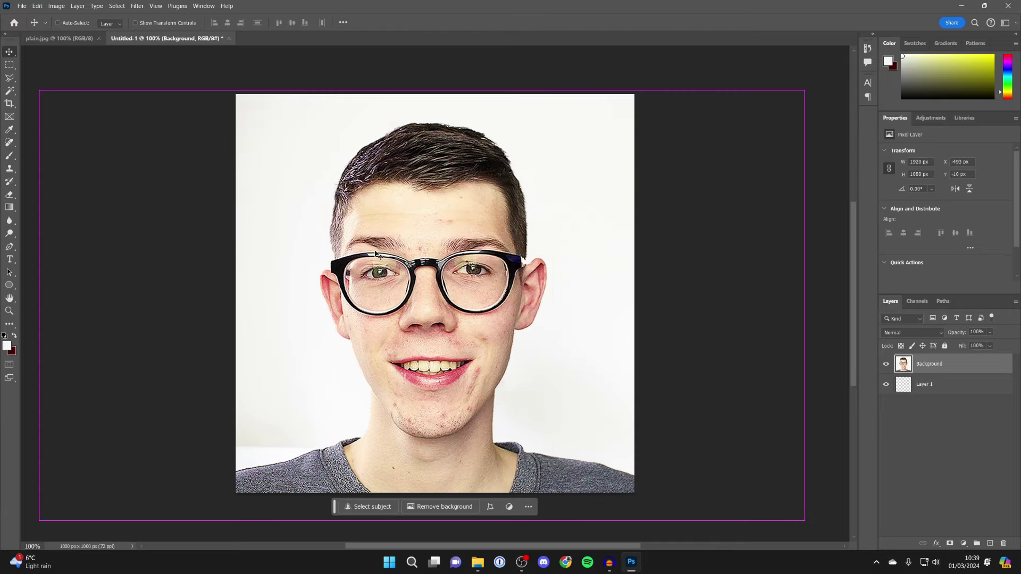
{"action": "left_click_drag", "start_coordinate": [420, 97], "coordinate": [431, 87]}
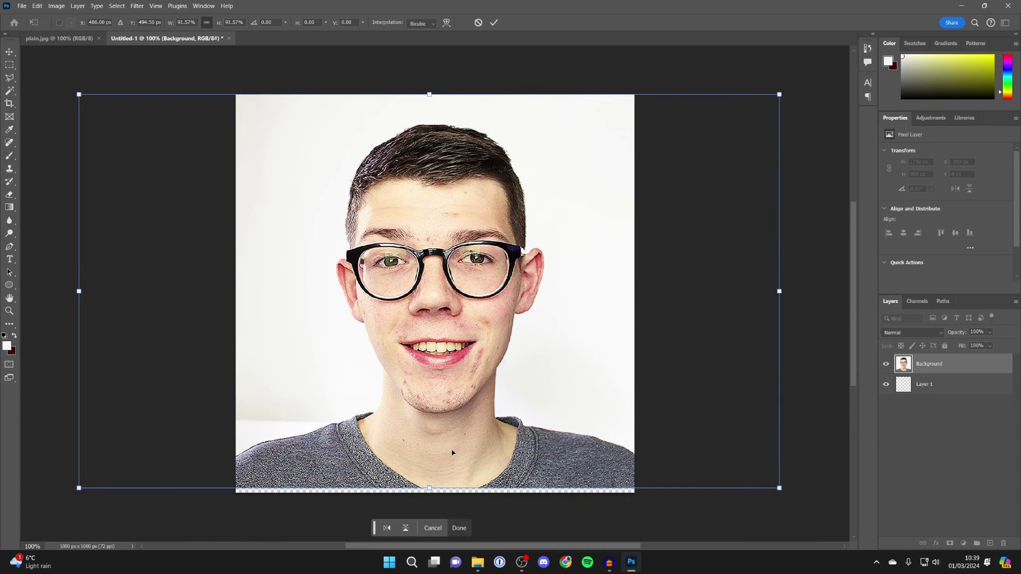
{"action": "key", "text": "Return"}
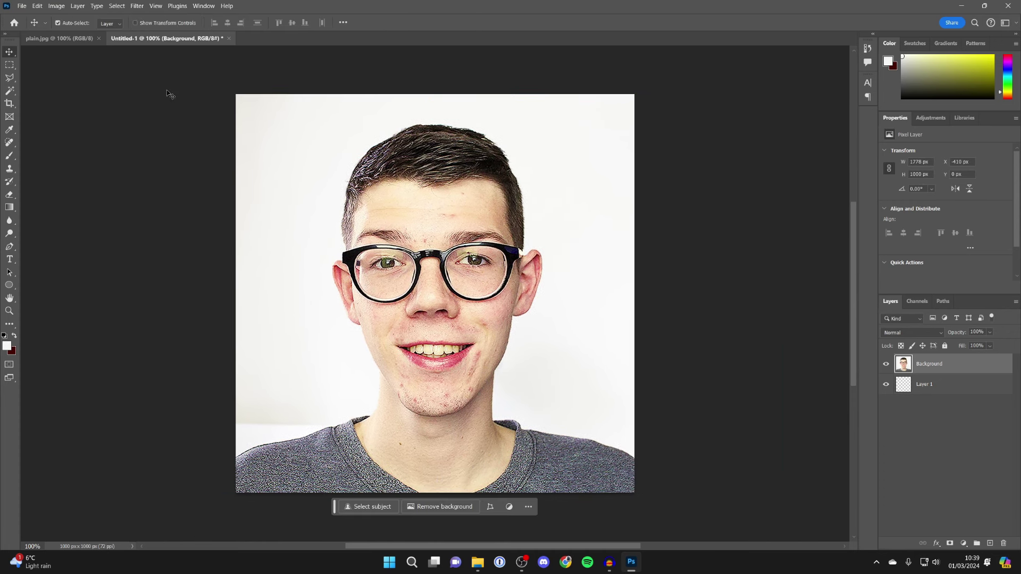
- Export Untitled-1 as a 1000 × 1000 JPG, reaching the save-location dialog
{"action": "left_click", "coordinate": [21, 7]}
{"action": "mouse_move", "coordinate": [32, 173]}
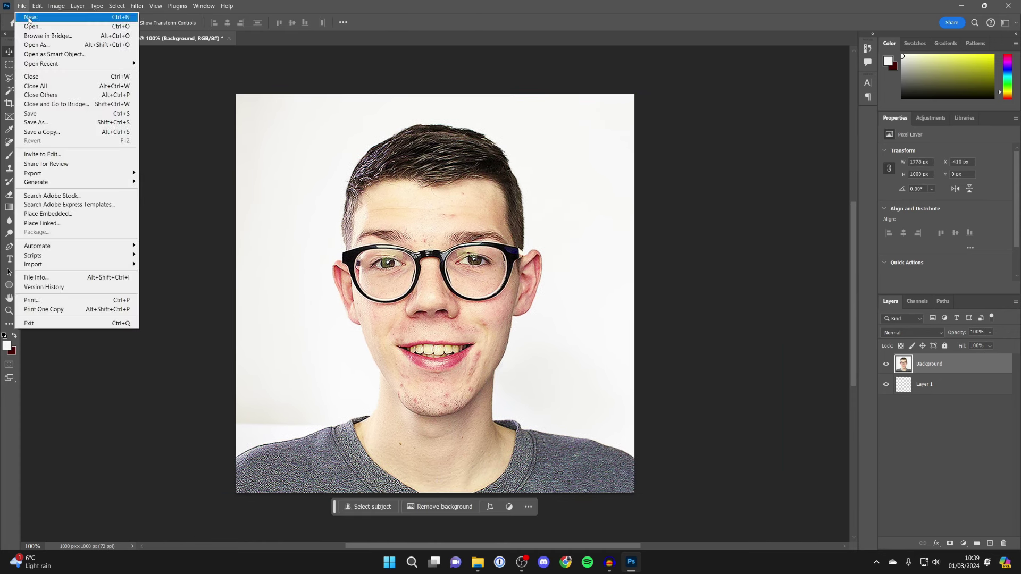
{"action": "left_click", "coordinate": [188, 183]}
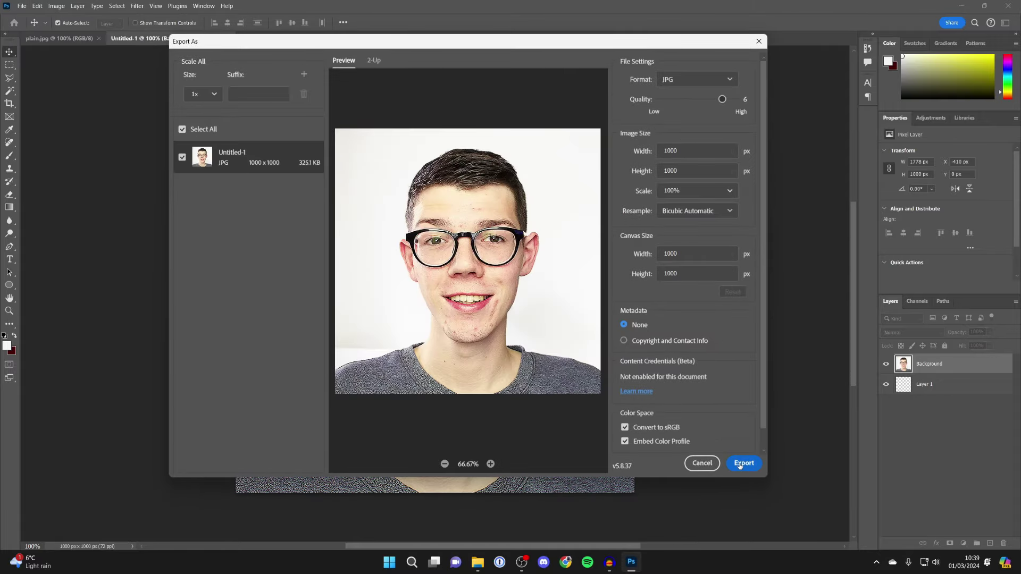
{"action": "left_click", "coordinate": [744, 463]}
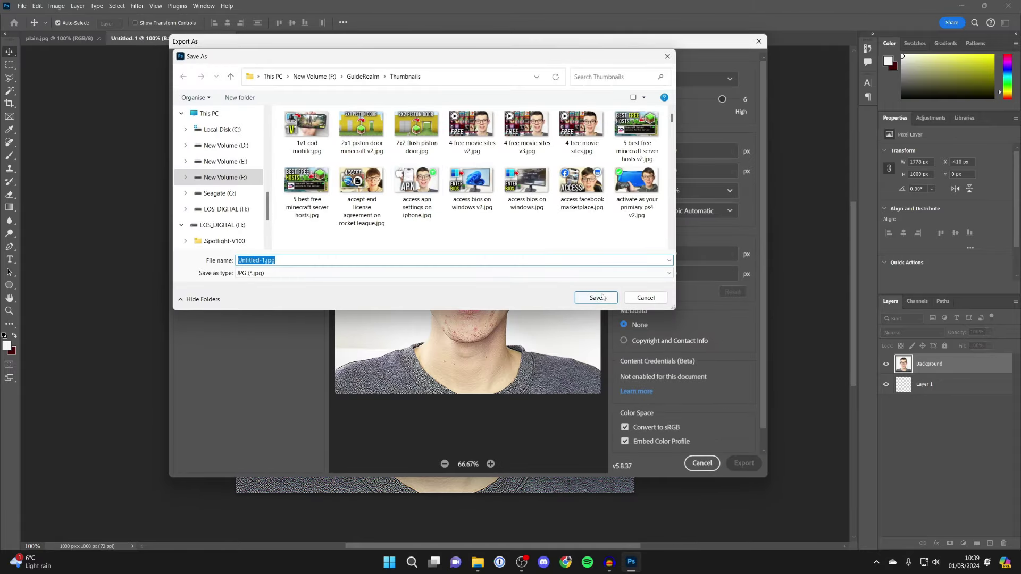